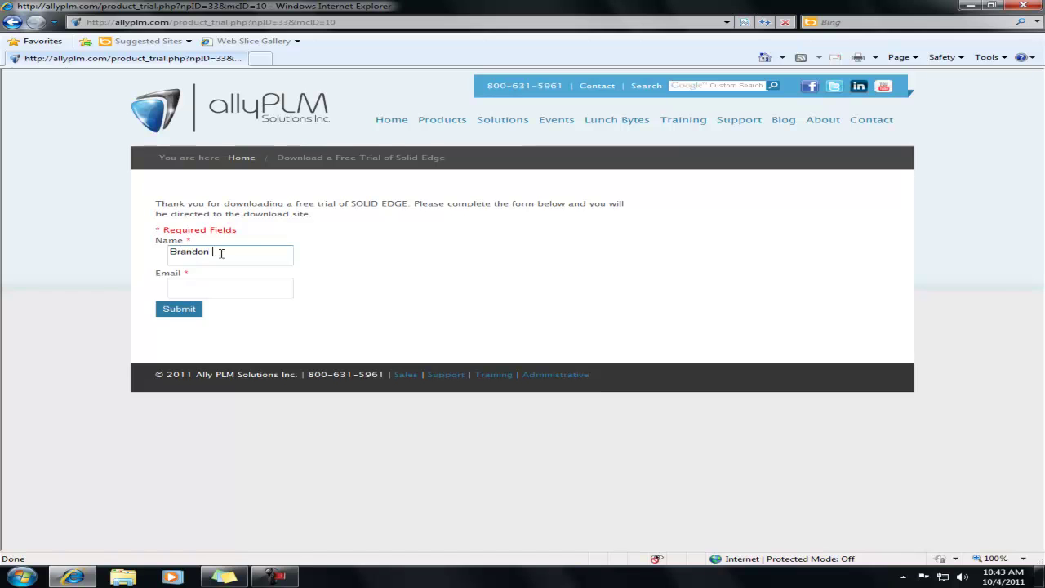
Enter the e-mail address in the trial form and submit the free-trial request
{"action": "key", "text": "Tab"}
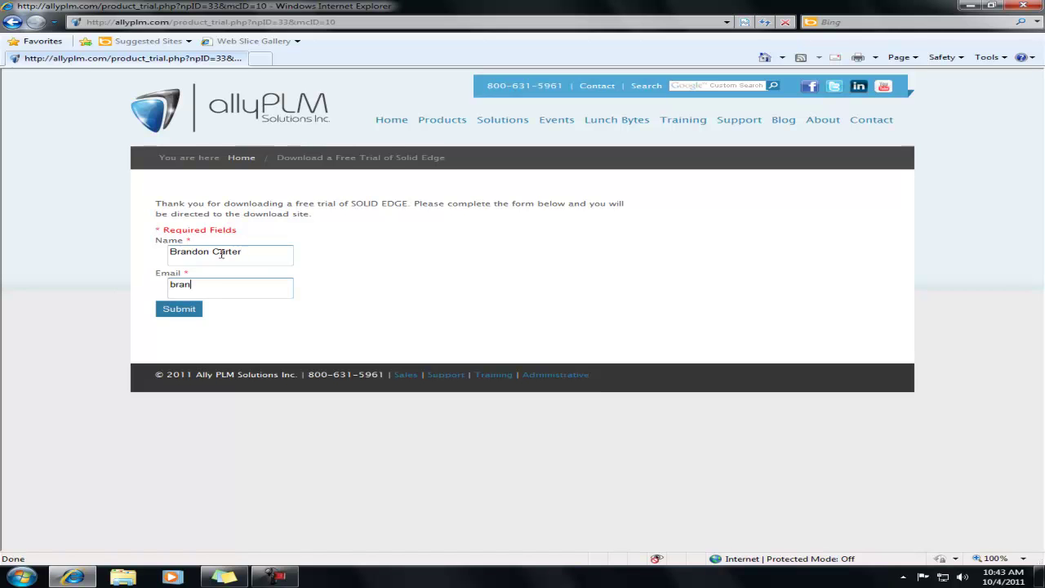
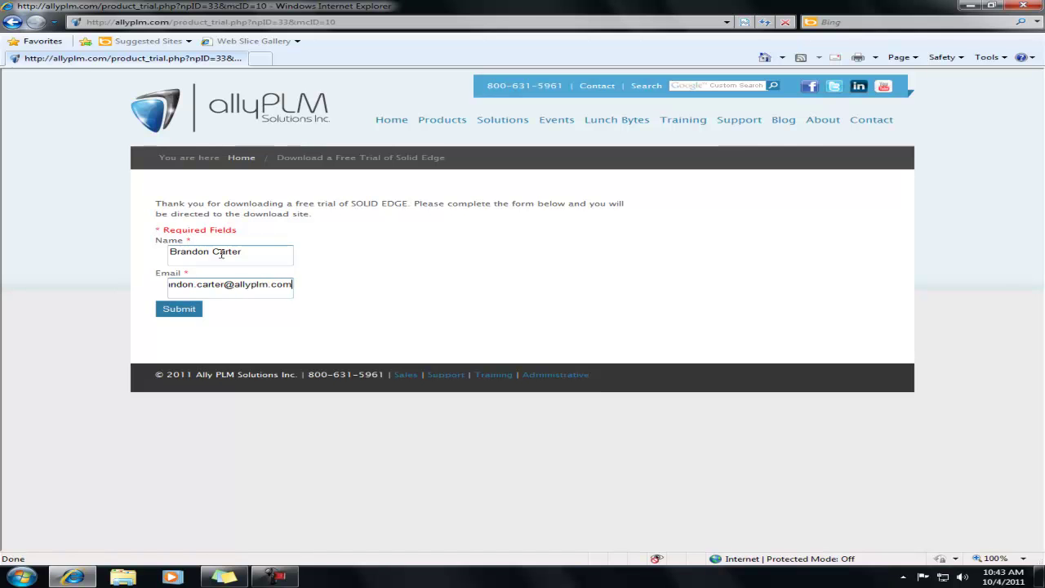
{"action": "left_click", "coordinate": [177, 314]}
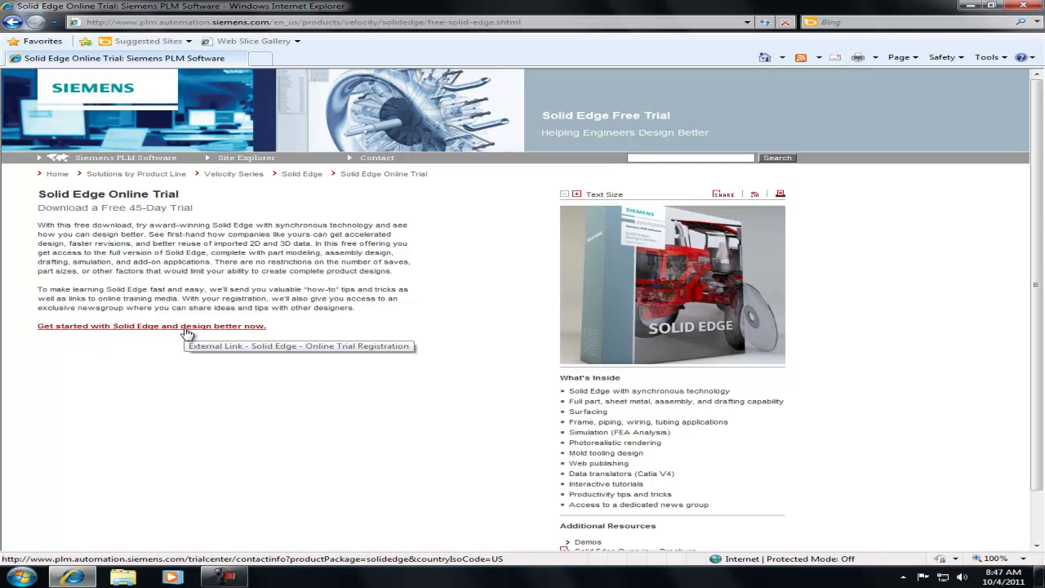
Open the Solid Edge online trial registration and start entering the name in Contact Information
{"action": "left_click", "coordinate": [186, 326]}
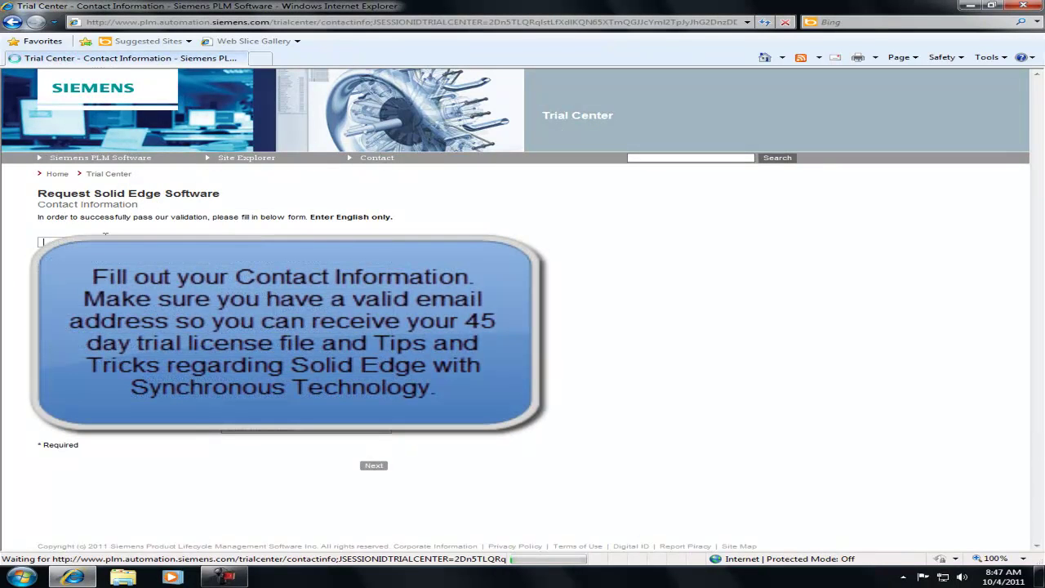
{"action": "type", "text": "Br"}
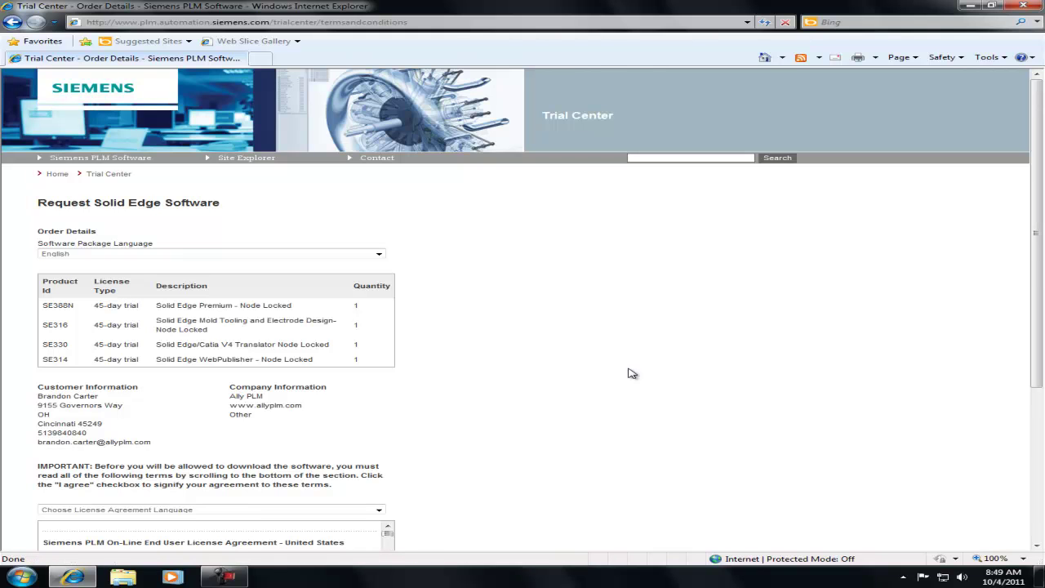
Scroll the license agreement to its end and tick Agree to the Terms and Conditions
{"action": "scroll", "coordinate": [631, 372], "scroll_direction": "down", "scroll_amount": 1}
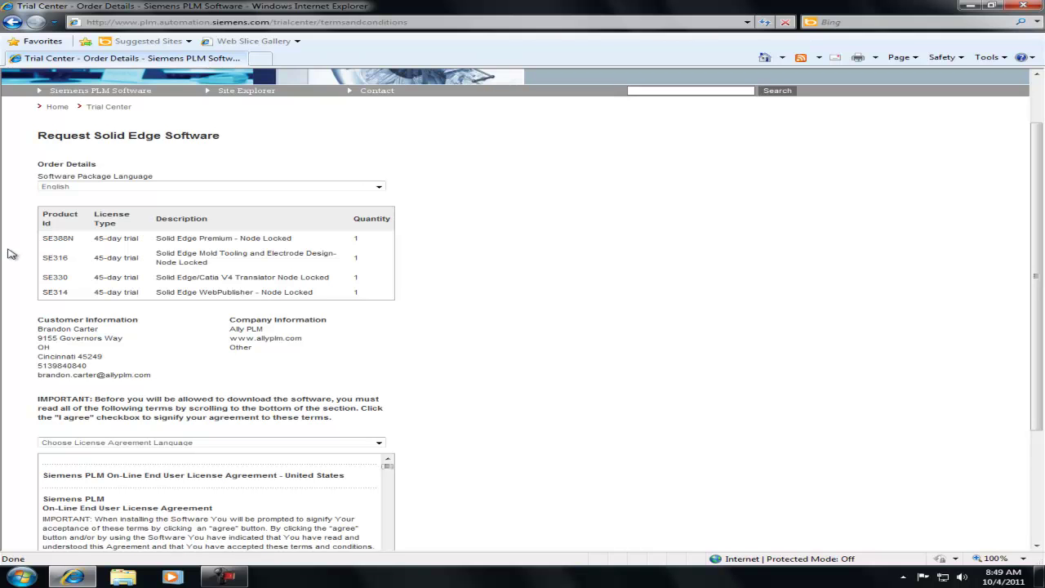
{"action": "scroll", "coordinate": [10, 254], "scroll_direction": "down", "scroll_amount": 1}
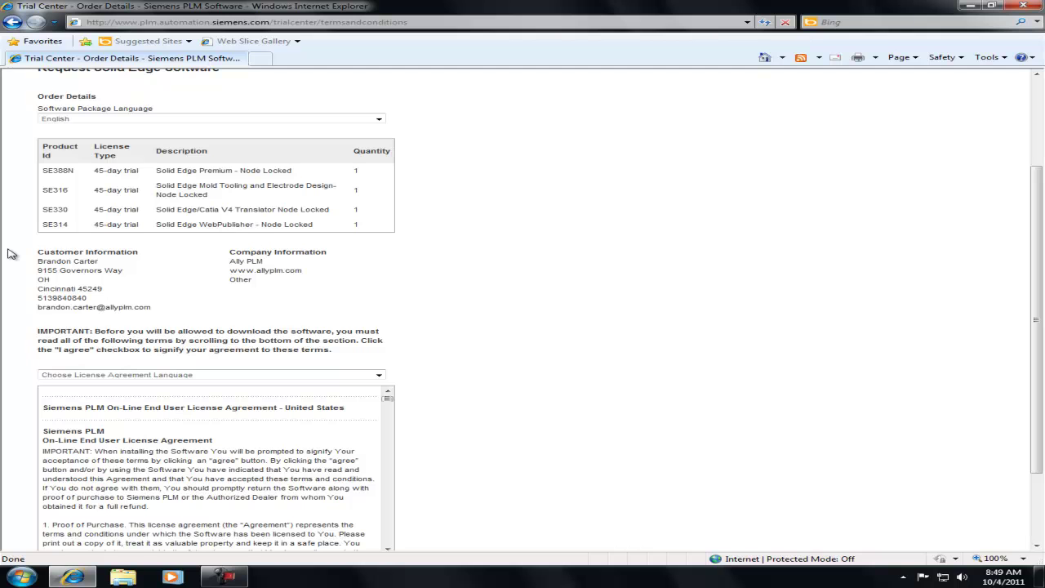
{"action": "scroll", "coordinate": [11, 254], "scroll_direction": "down", "scroll_amount": 2}
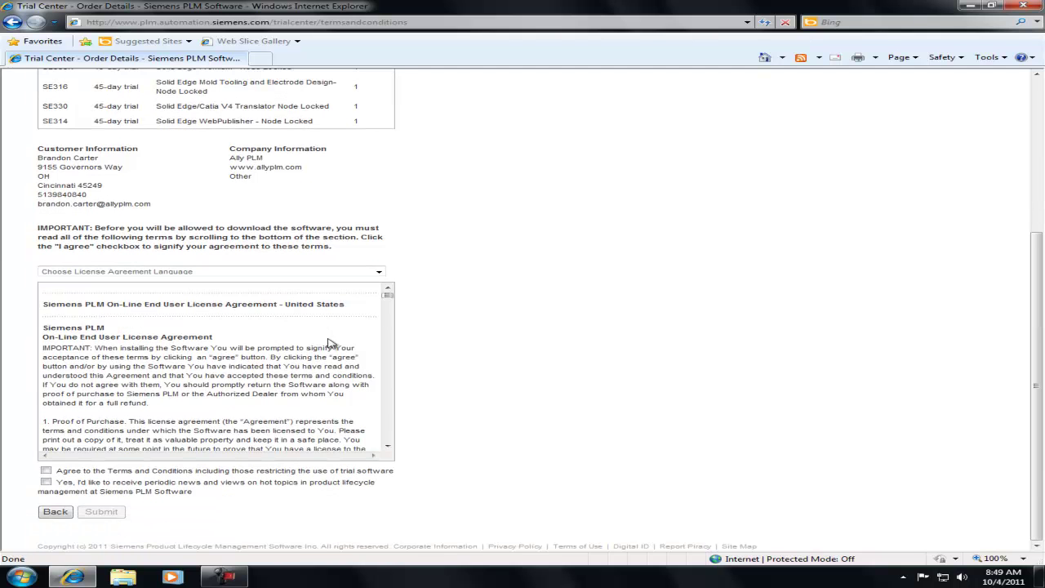
{"action": "left_click_drag", "start_coordinate": [388, 295], "coordinate": [389, 444]}
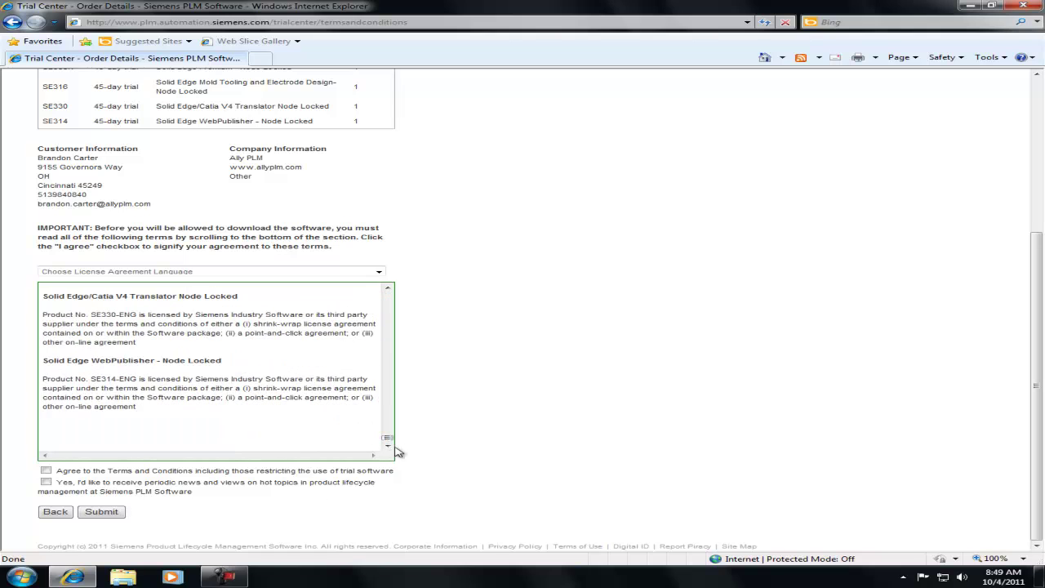
{"action": "left_click", "coordinate": [45, 471]}
Submit the order and save the Solid Edge 32-Bit HTTP download SolidEdgeV104ENGLISH_32Bit.exe to the Desktop
{"action": "left_click", "coordinate": [102, 515]}
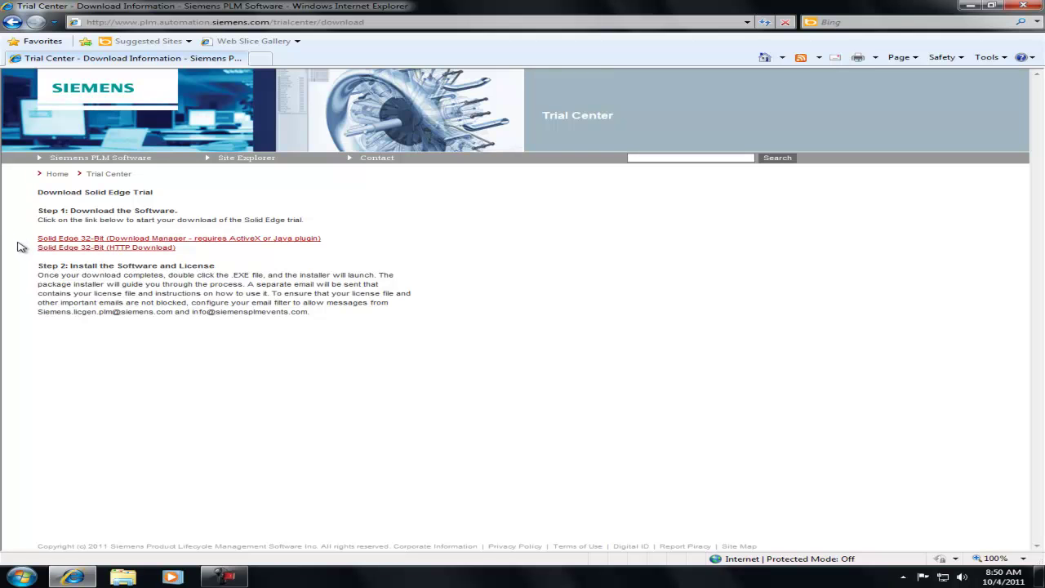
{"action": "left_click", "coordinate": [86, 251]}
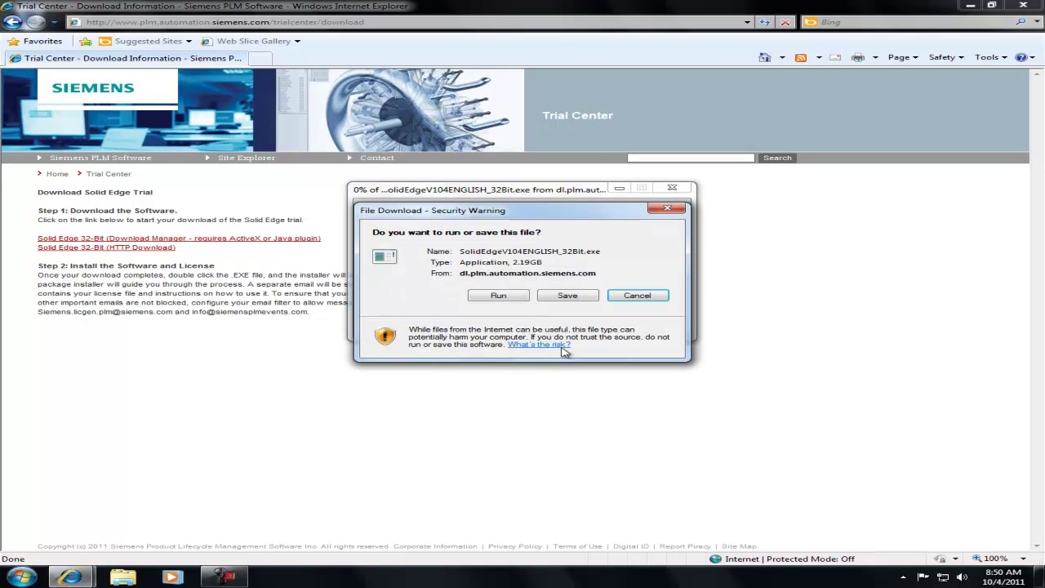
{"action": "left_click", "coordinate": [573, 299]}
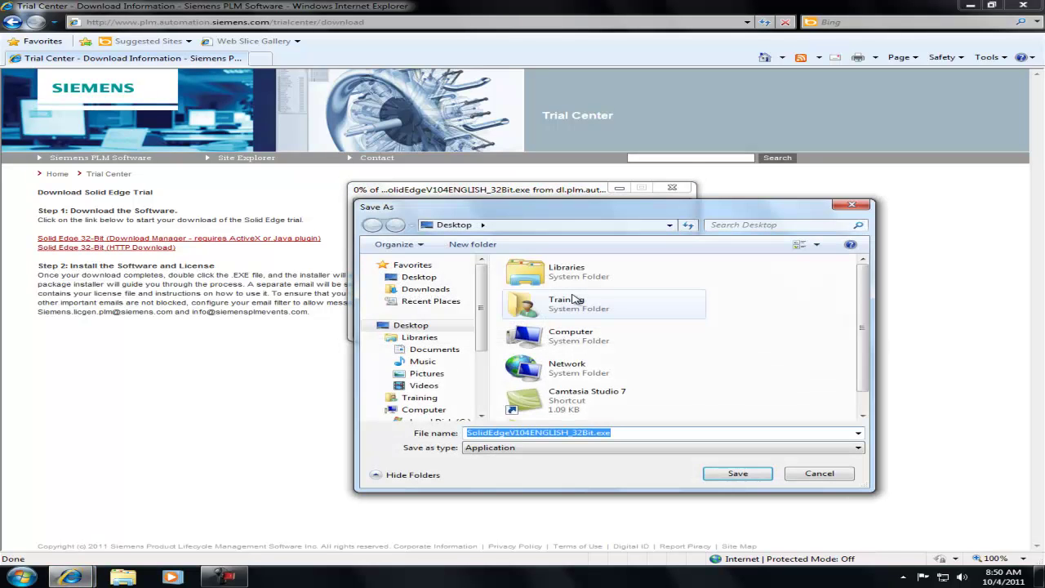
{"action": "left_click", "coordinate": [442, 329]}
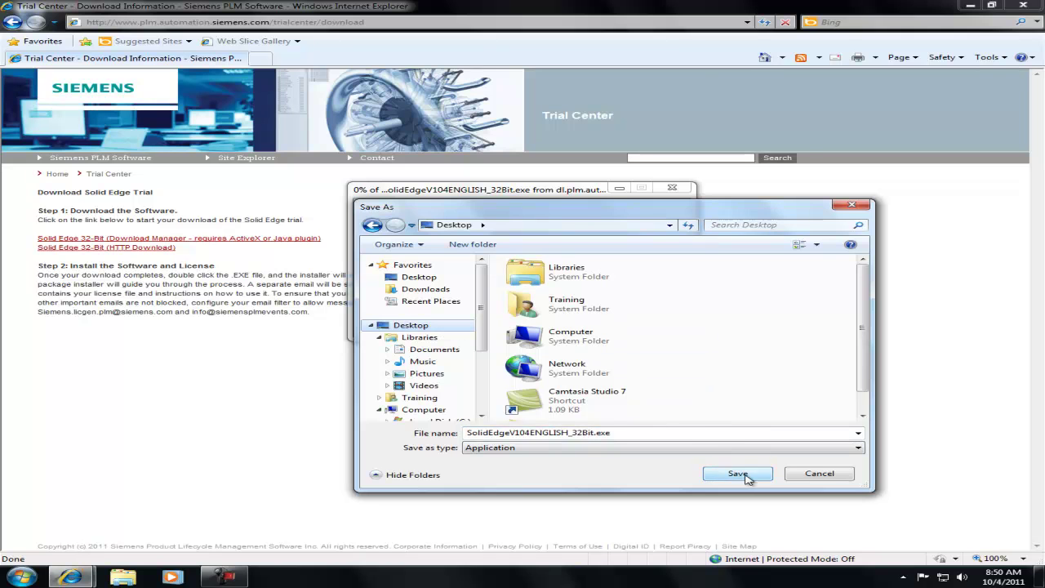
{"action": "left_click", "coordinate": [737, 473]}
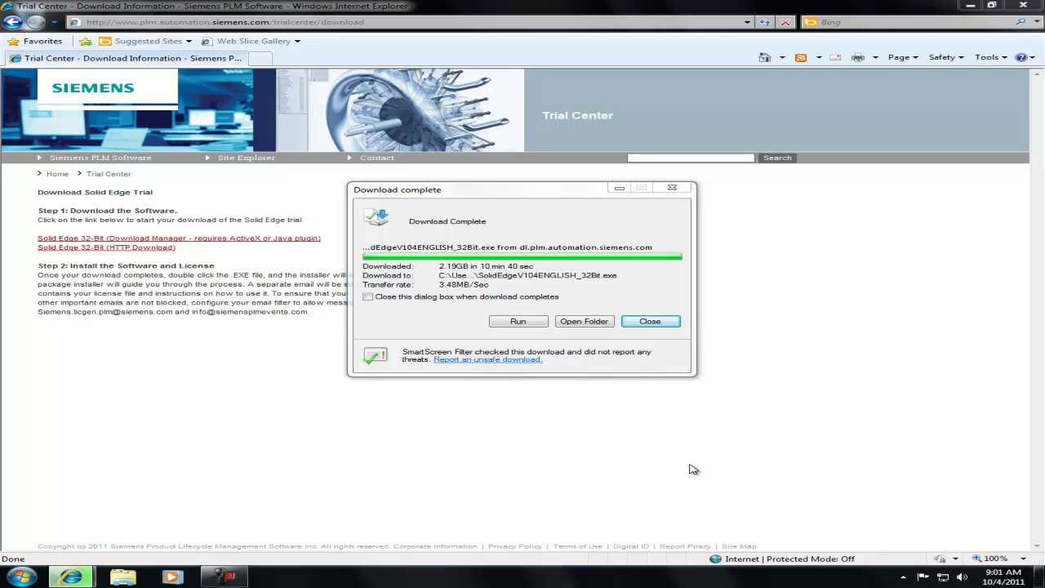
Close the Download complete notice once the 2.19 GB installer has finished
{"action": "left_click", "coordinate": [668, 327]}
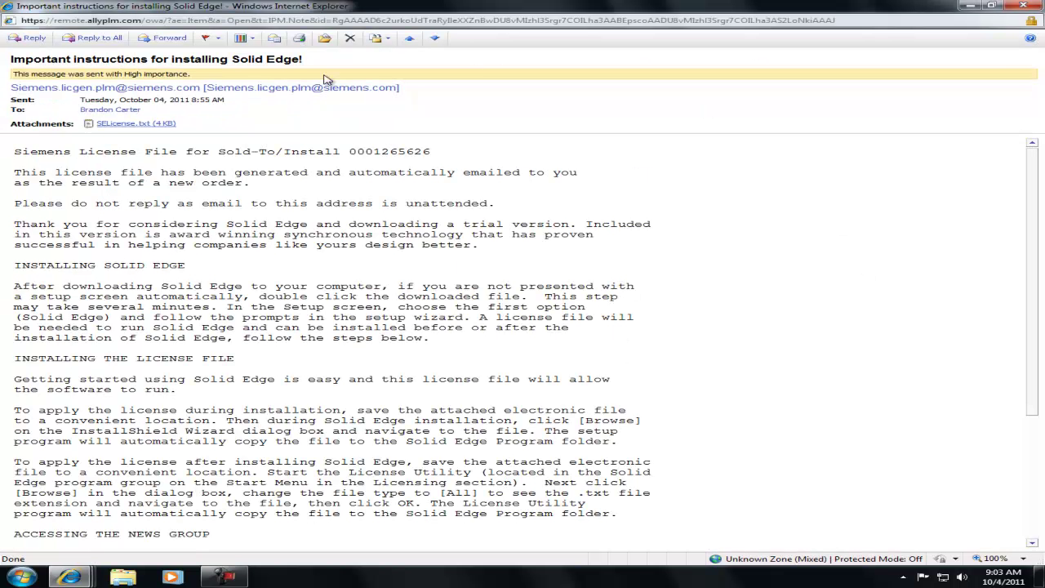
Choose to save the SELicense.txt attachment and create a Desktop folder named 'Solid Edge License File'
{"action": "right_click", "coordinate": [168, 128]}
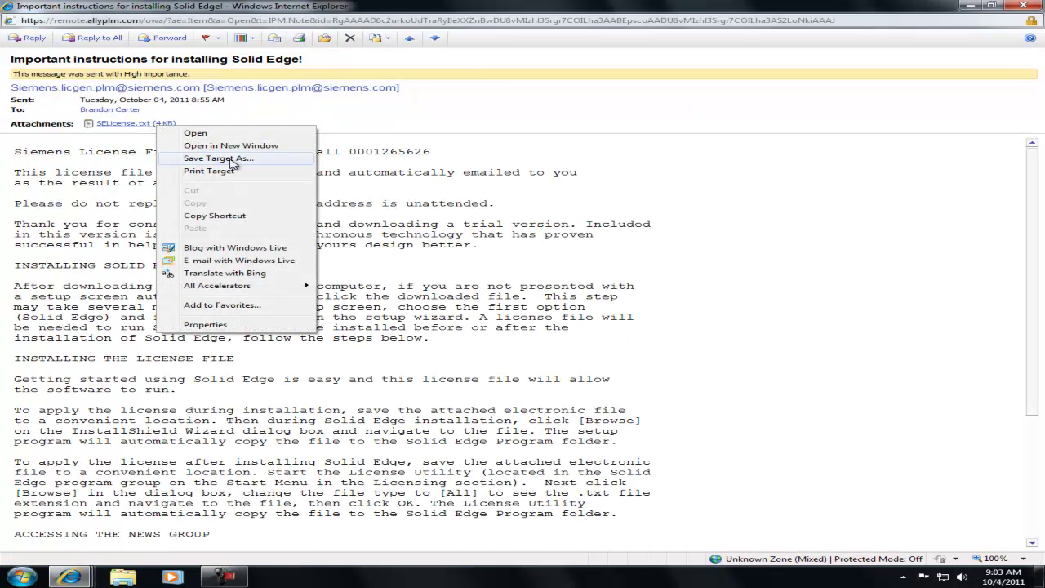
{"action": "left_click", "coordinate": [237, 158]}
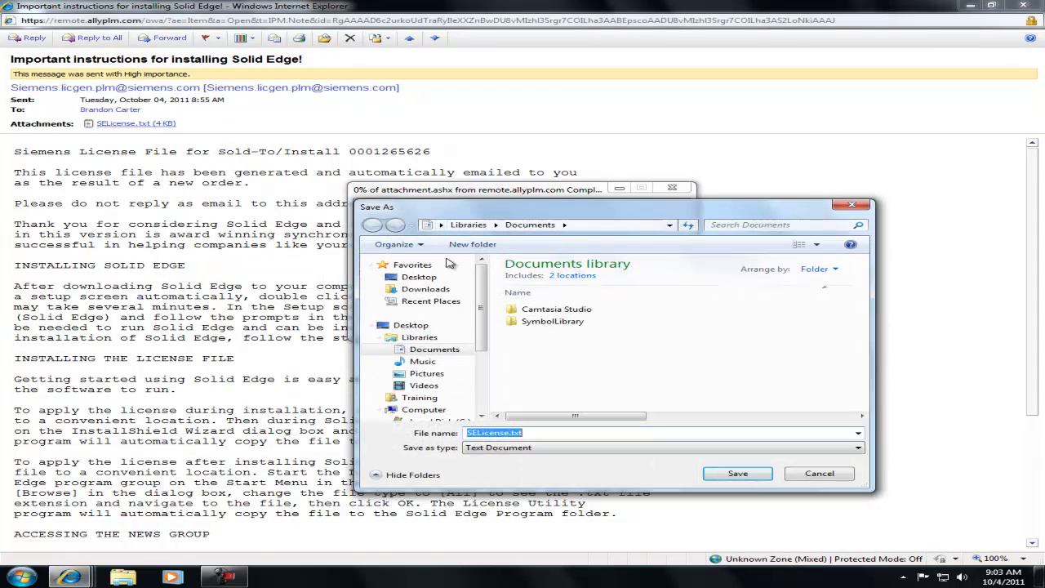
{"action": "left_click", "coordinate": [429, 278]}
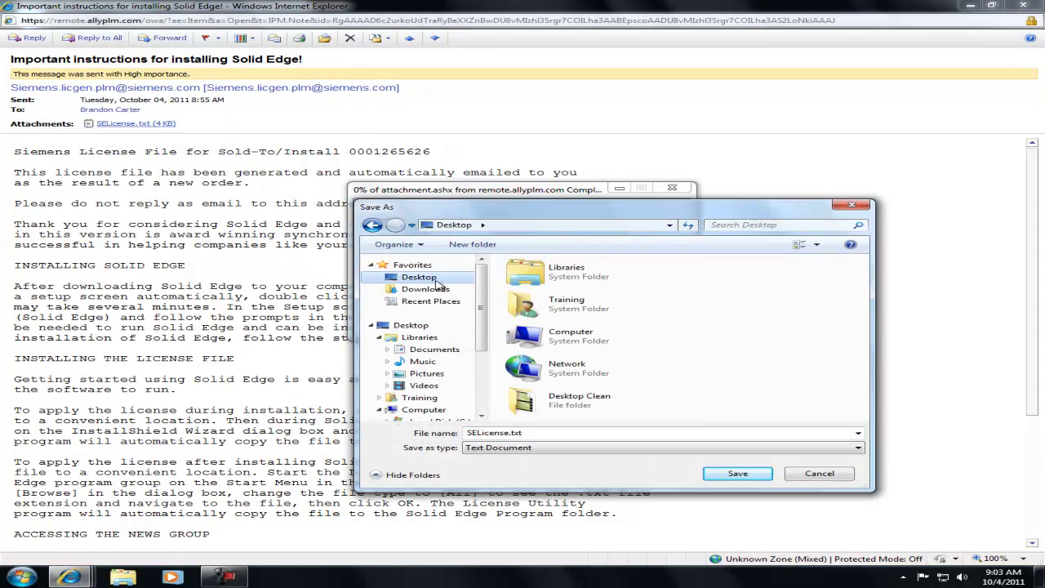
{"action": "left_click", "coordinate": [490, 244]}
{"action": "type", "text": "S"}
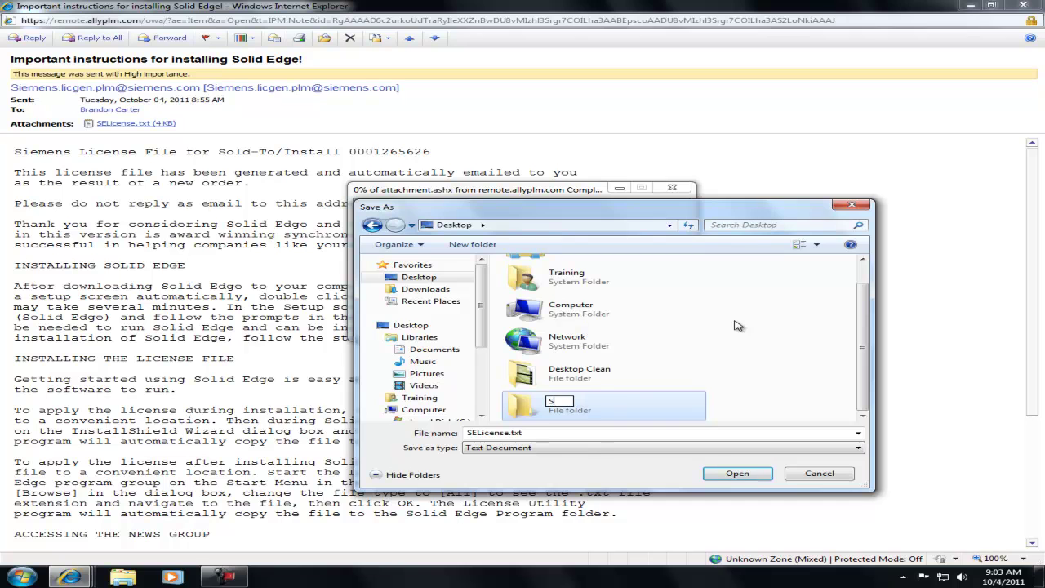
{"action": "type", "text": "olid Edge LIcen"}
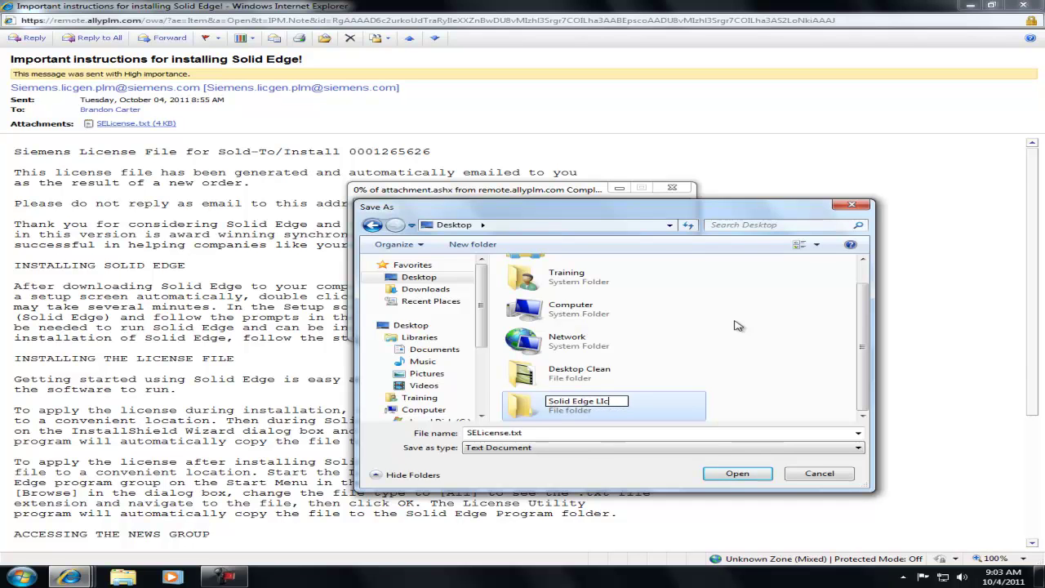
{"action": "key", "text": "BackSpace"}
{"action": "key", "text": "BackSpace"}
{"action": "key", "text": "BackSpace"}
{"action": "key", "text": "BackSpace"}
{"action": "type", "text": "icense File"}
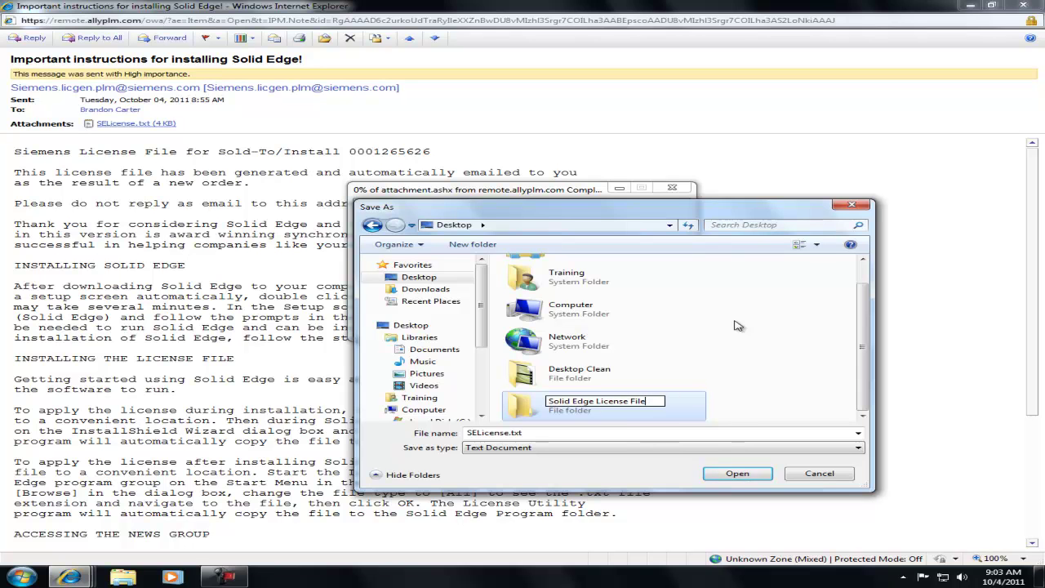
{"action": "left_click", "coordinate": [693, 421]}
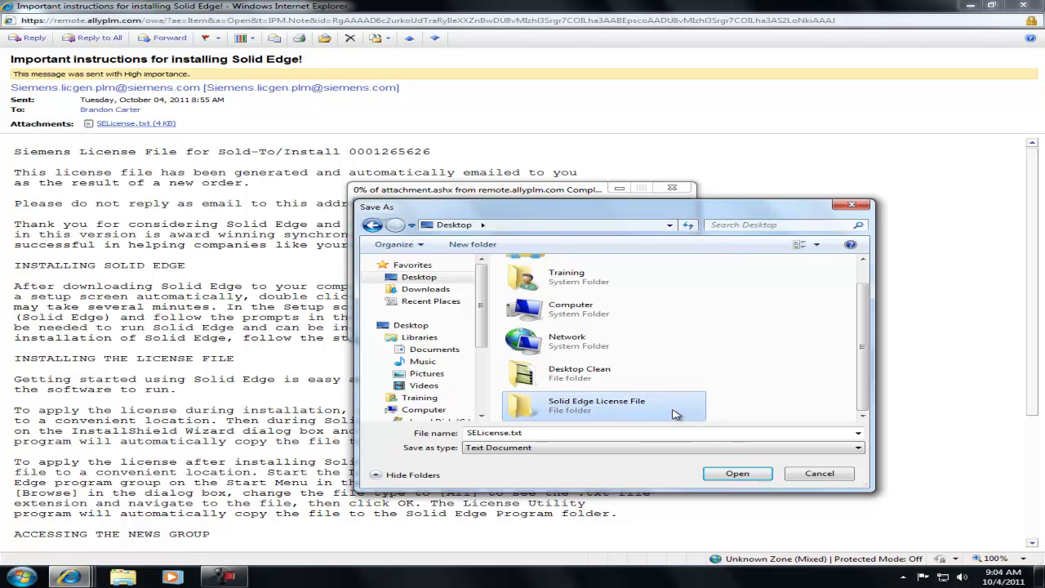
Save SELicense.txt into the Solid Edge License File folder and dismiss the download notice
{"action": "double_click", "coordinate": [675, 414]}
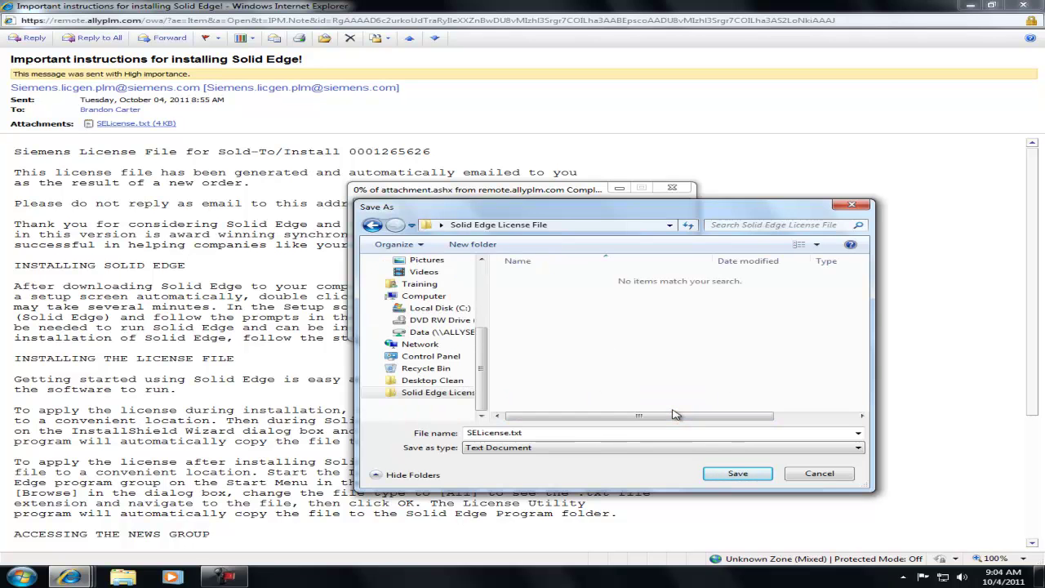
{"action": "left_click", "coordinate": [739, 477]}
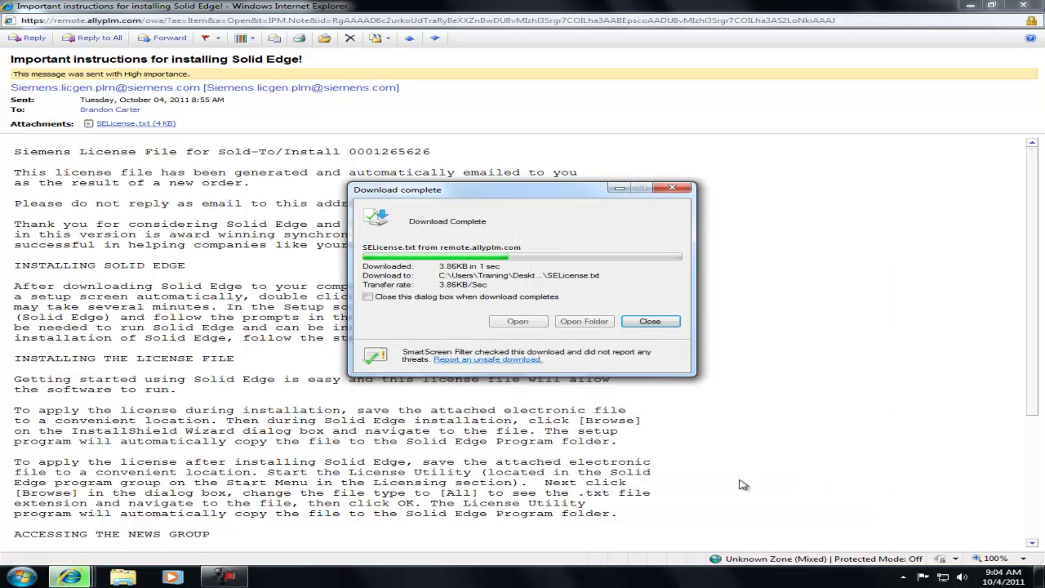
{"action": "left_click", "coordinate": [651, 322]}
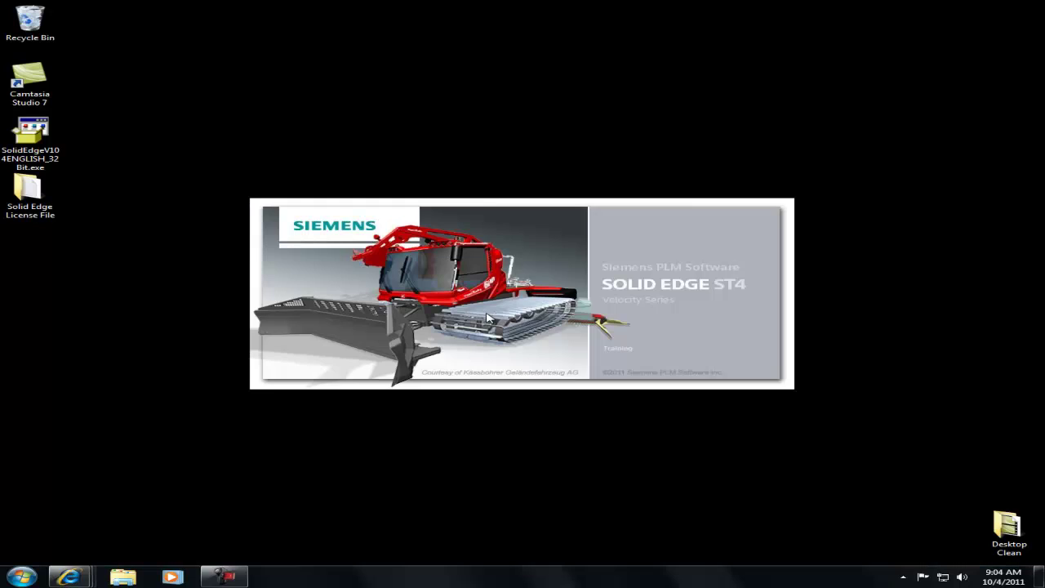
Run SolidEdgeV104ENGLISH_32Bit.exe from the desktop, allowing it past the security warning
{"action": "double_click", "coordinate": [33, 141]}
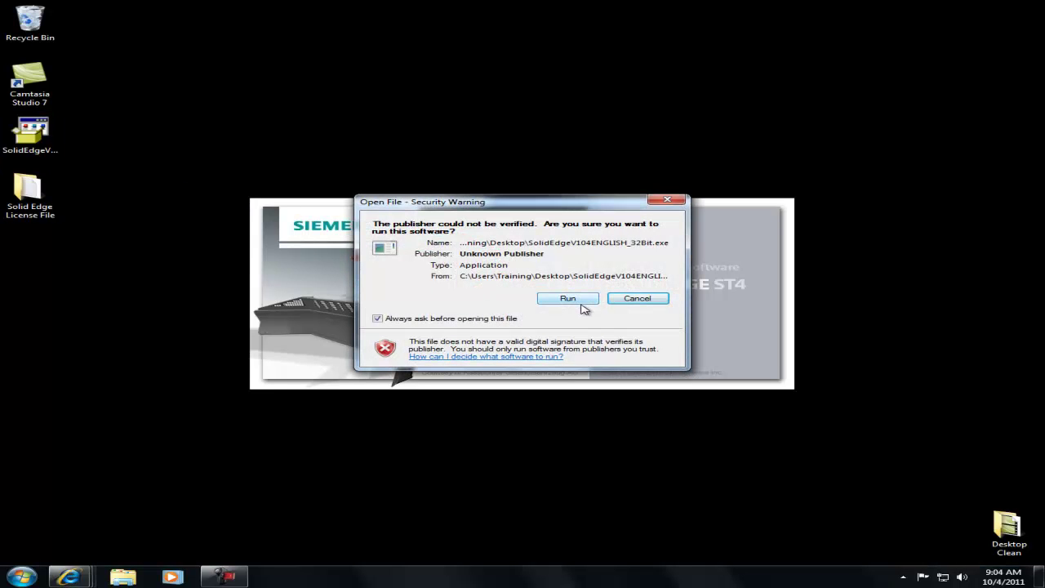
{"action": "left_click", "coordinate": [569, 299]}
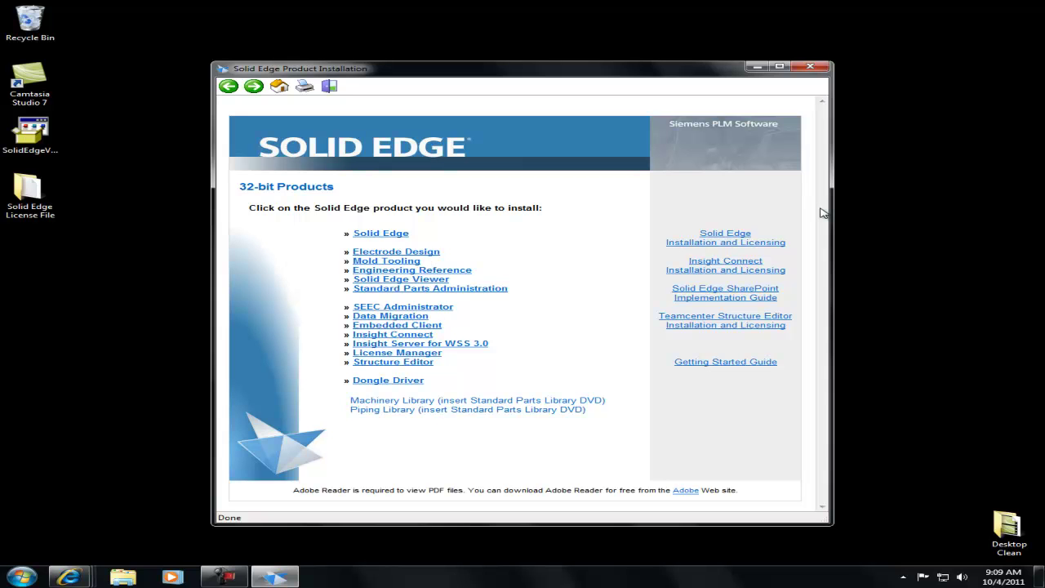
Set up Solid Edge with user name 'User Name', organization 'Ally PLM', ANSI template, and browse for the license
{"action": "left_click", "coordinate": [381, 236]}
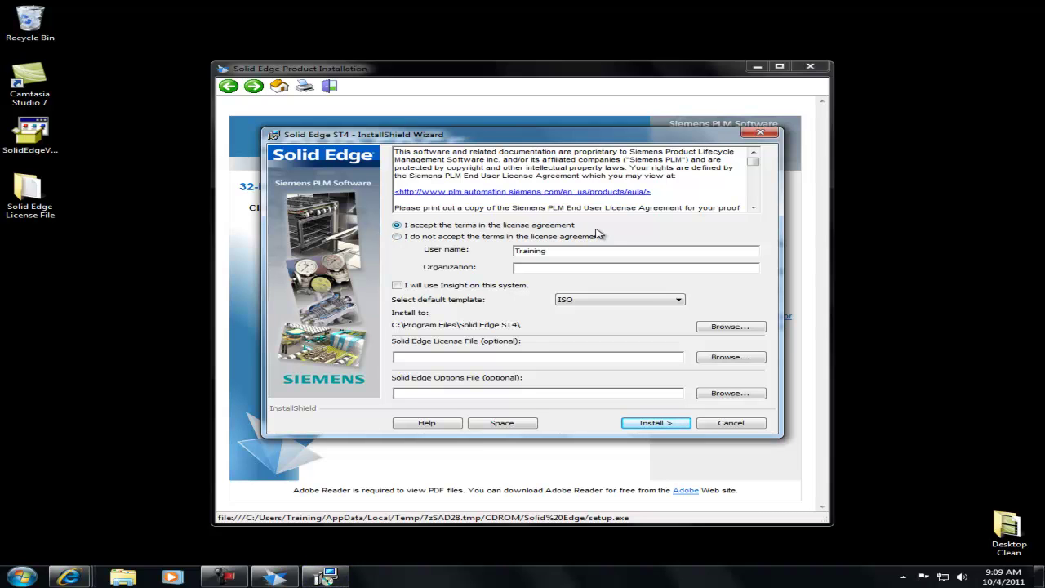
{"action": "left_click_drag", "start_coordinate": [574, 251], "coordinate": [460, 262]}
{"action": "type", "text": "User Name"}
{"action": "type", "text": "Ally PLM"}
{"action": "left_click", "coordinate": [681, 300]}
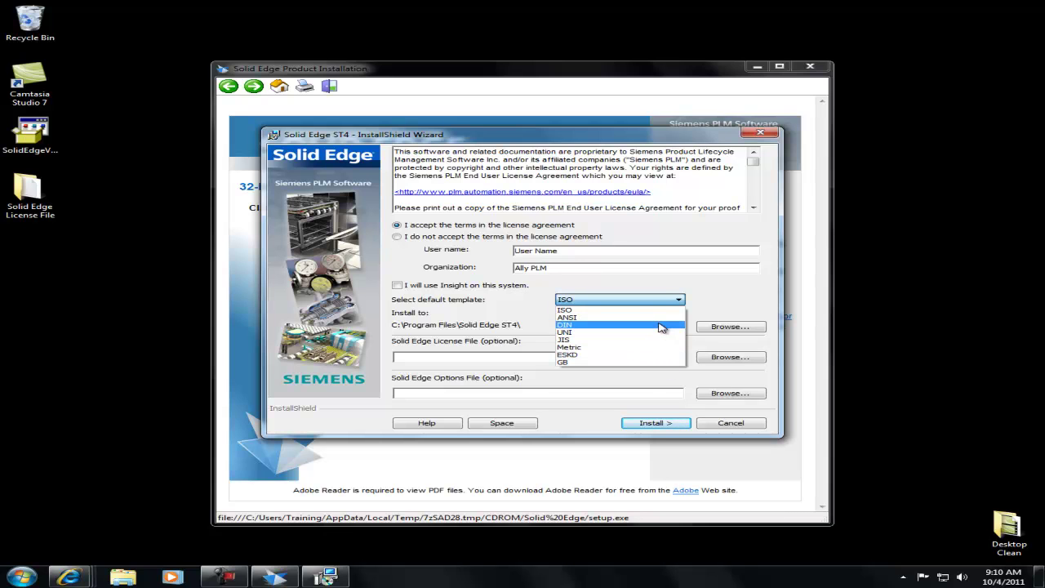
{"action": "left_click", "coordinate": [662, 319]}
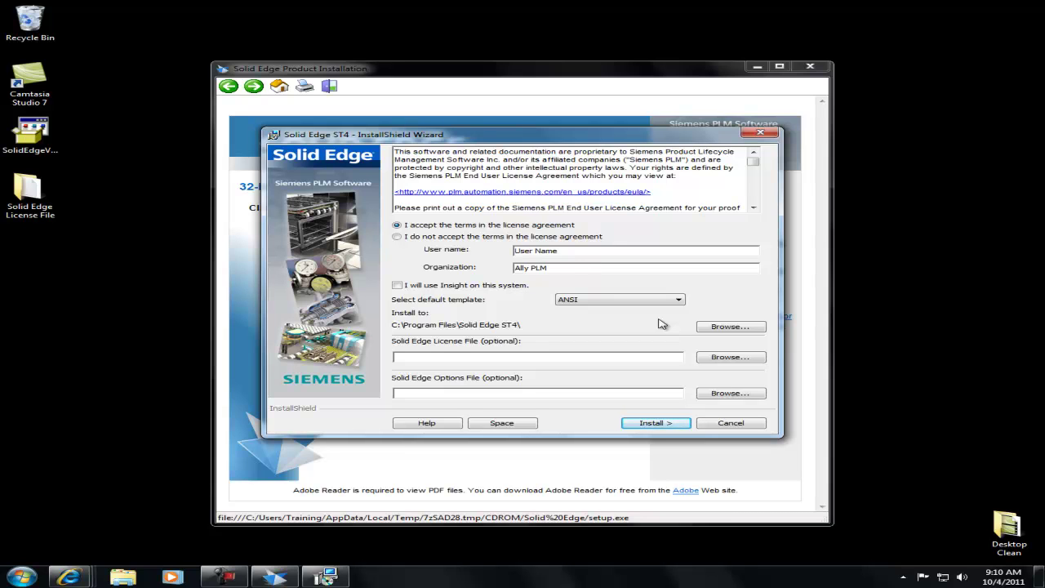
{"action": "left_click", "coordinate": [732, 358]}
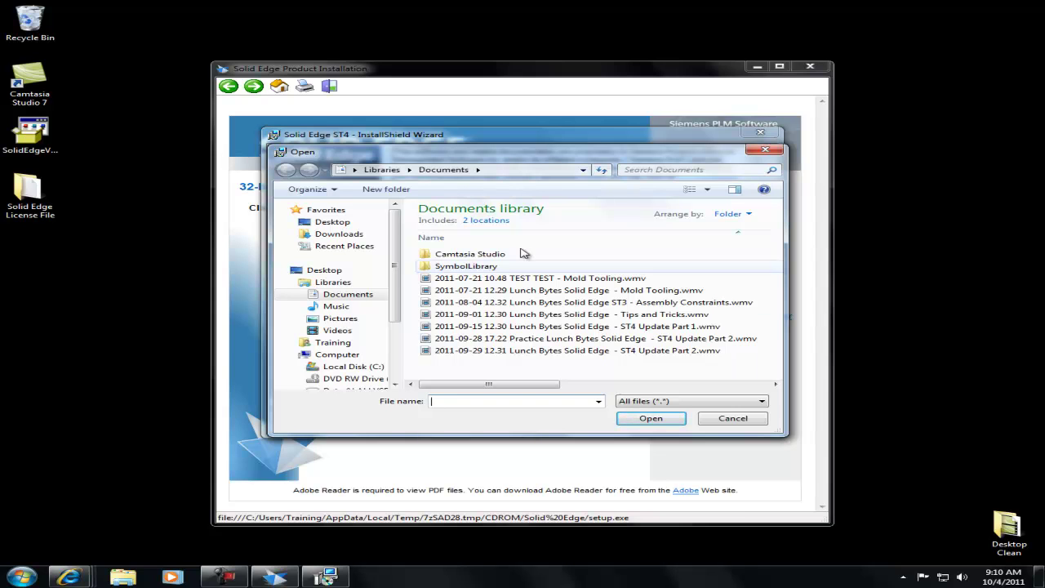
Pick SELicense.txt from the Desktop's Solid Edge License File folder as the license file
{"action": "left_click", "coordinate": [344, 224]}
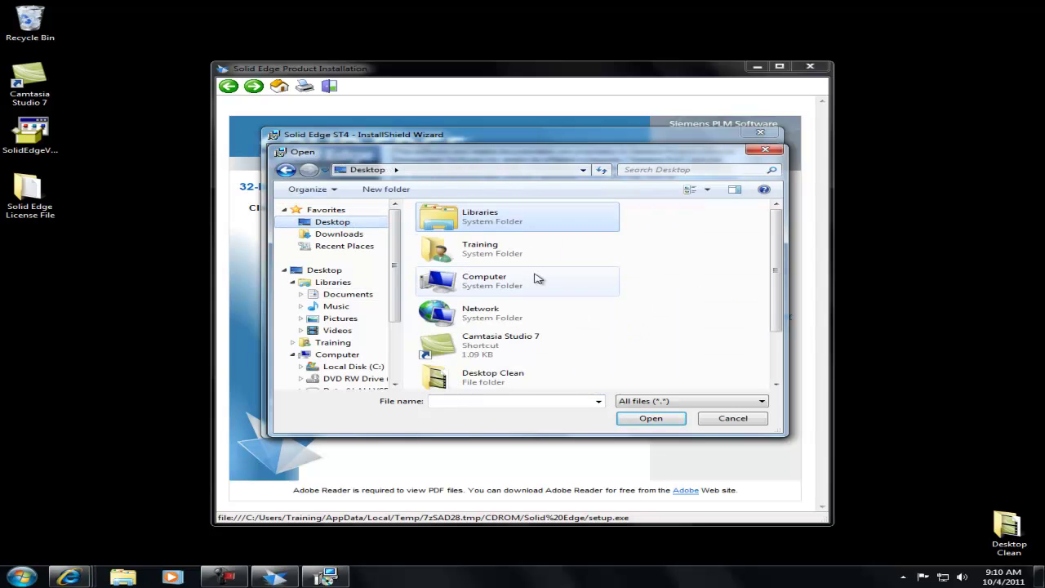
{"action": "left_click_drag", "start_coordinate": [781, 242], "coordinate": [779, 302]}
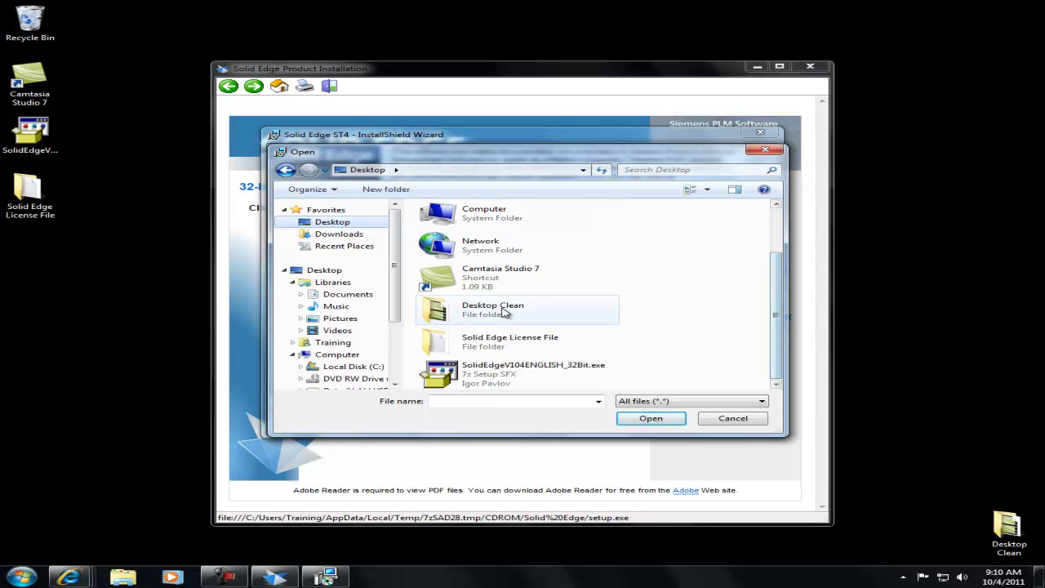
{"action": "double_click", "coordinate": [518, 342]}
{"action": "left_click", "coordinate": [485, 226]}
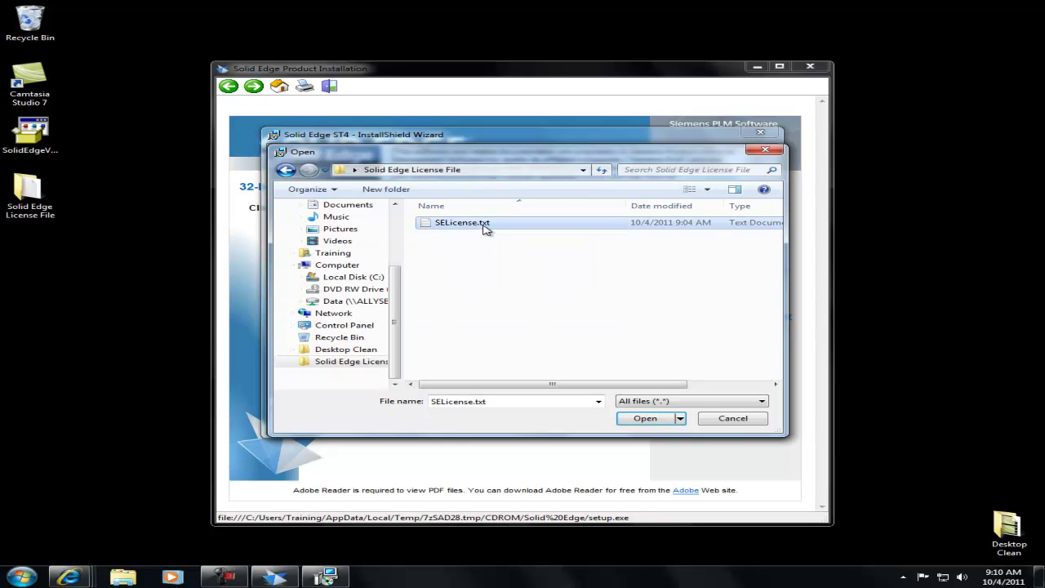
{"action": "left_click", "coordinate": [647, 419]}
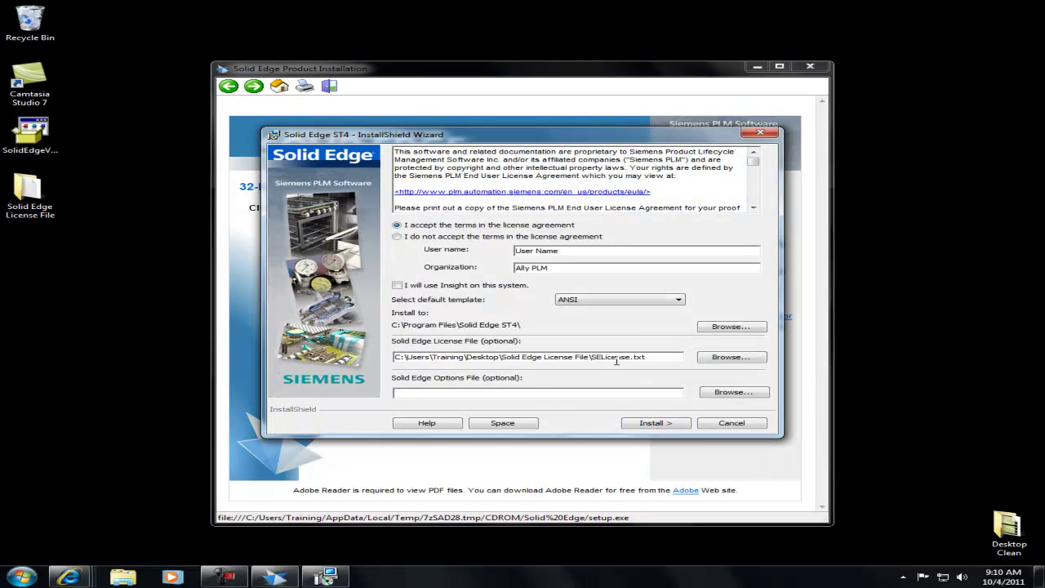
Install Solid Edge ST4 and close the wizard when installation completes
{"action": "left_click", "coordinate": [669, 423]}
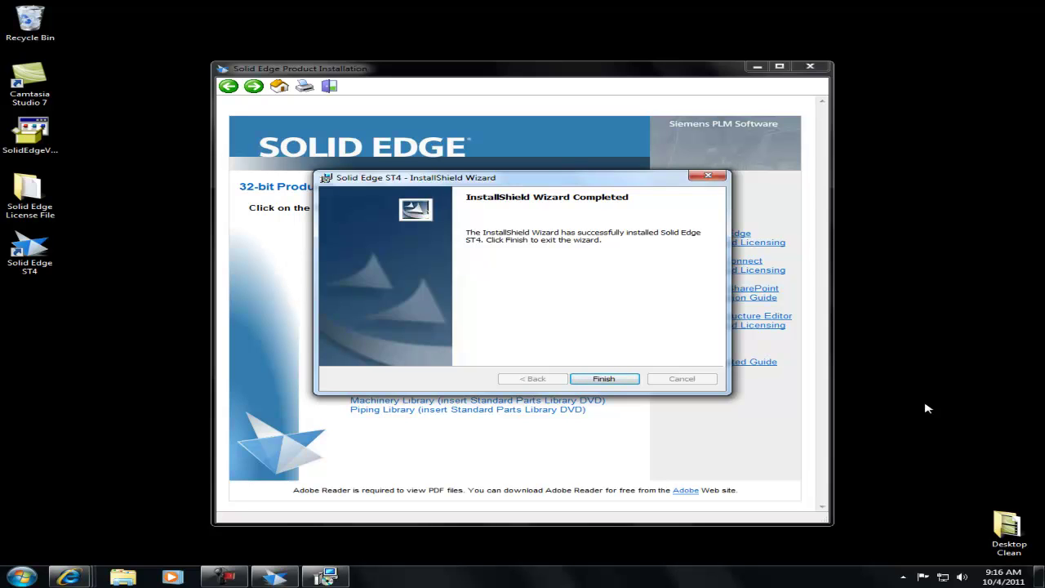
{"action": "left_click", "coordinate": [625, 378]}
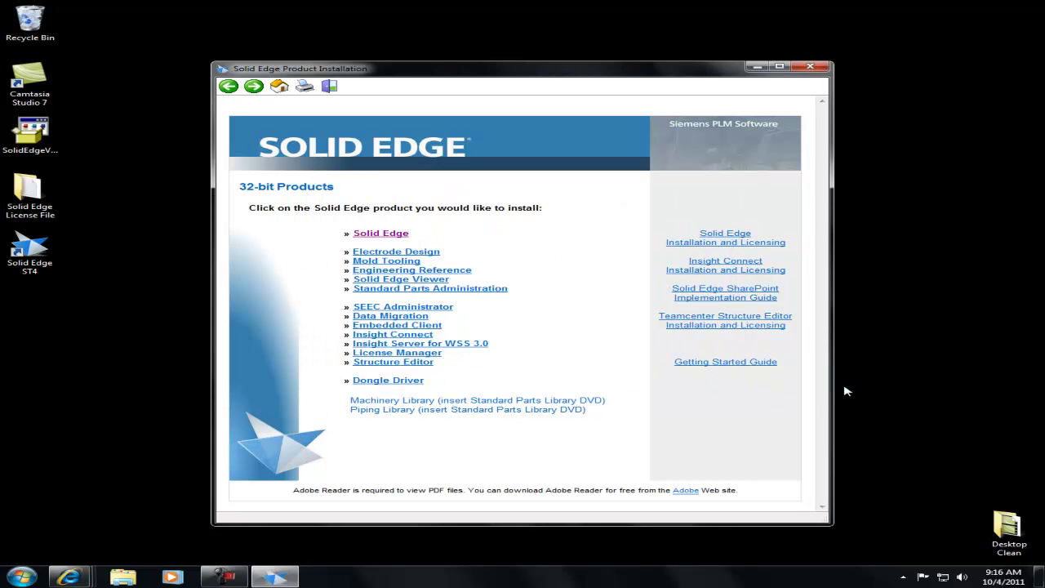
Start Solid Edge ST4 from its desktop icon and close the Product Installation window
{"action": "left_click", "coordinate": [39, 258]}
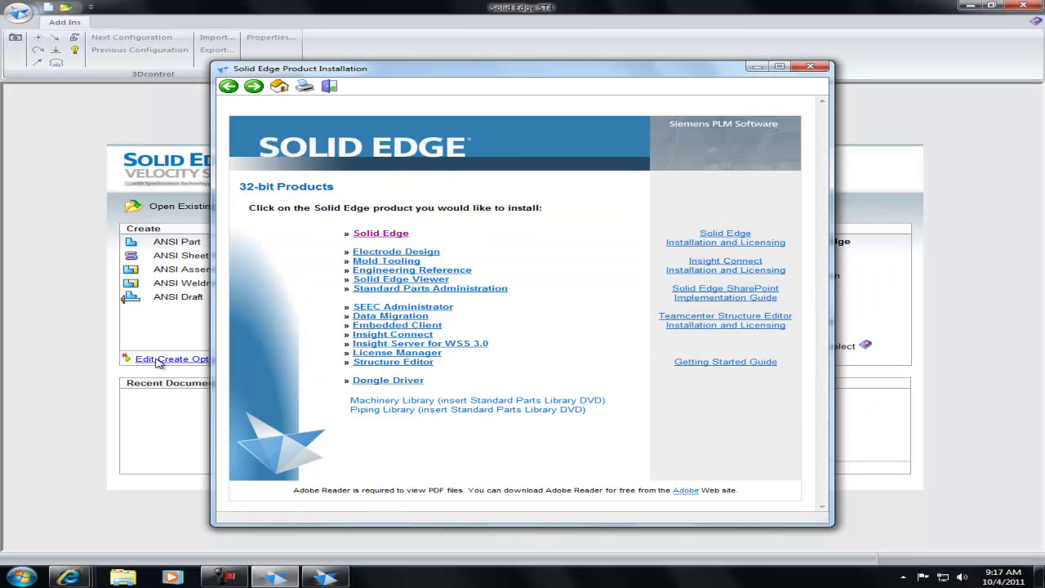
{"action": "left_click", "coordinate": [815, 67]}
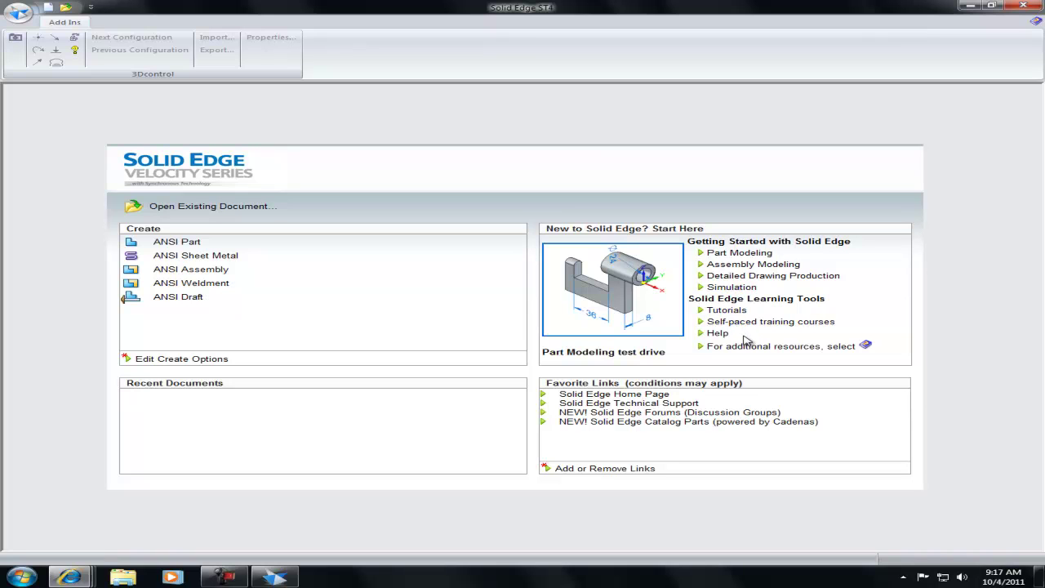
Look through the tutorials and help topics, close them, then create a new ANSI Part document, Part1
{"action": "left_click", "coordinate": [729, 312]}
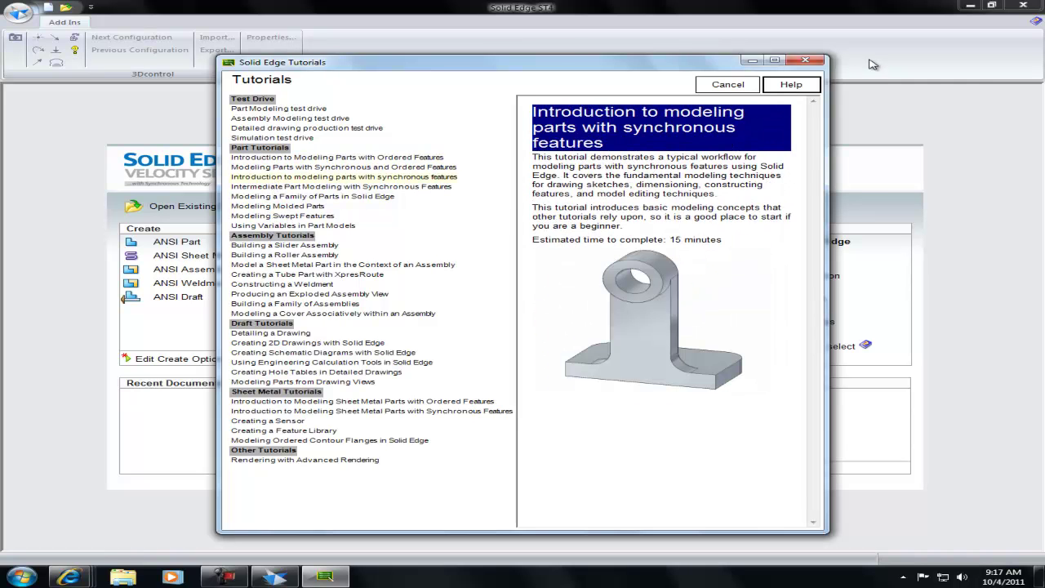
{"action": "left_click", "coordinate": [807, 61]}
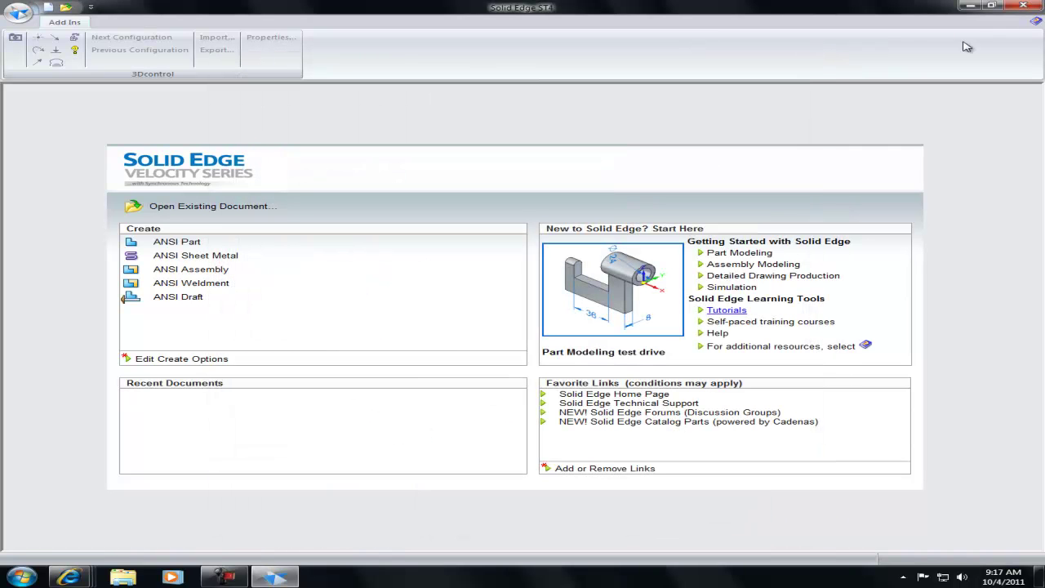
{"action": "left_click", "coordinate": [1035, 22]}
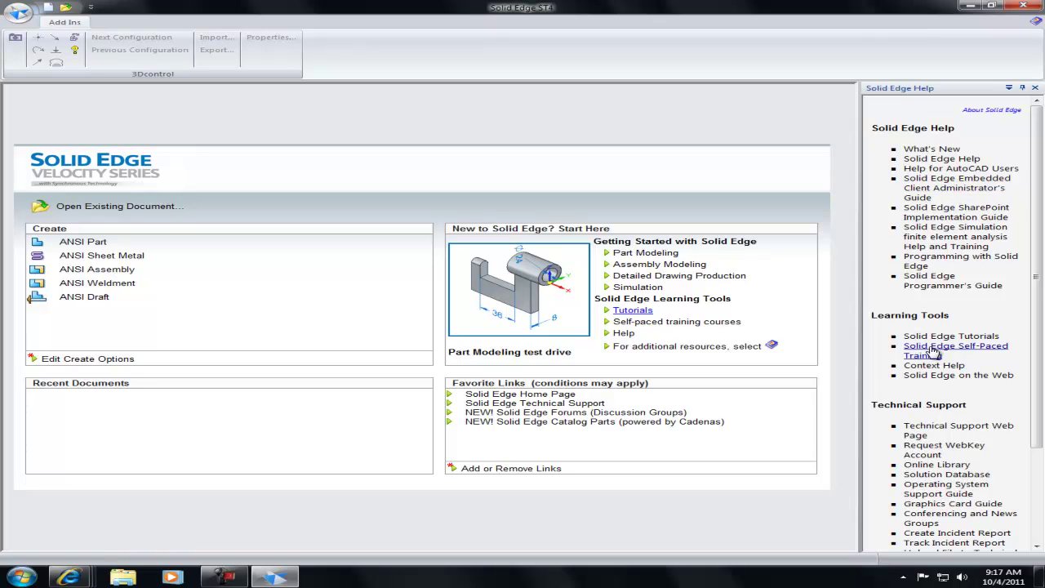
{"action": "left_click", "coordinate": [1035, 87]}
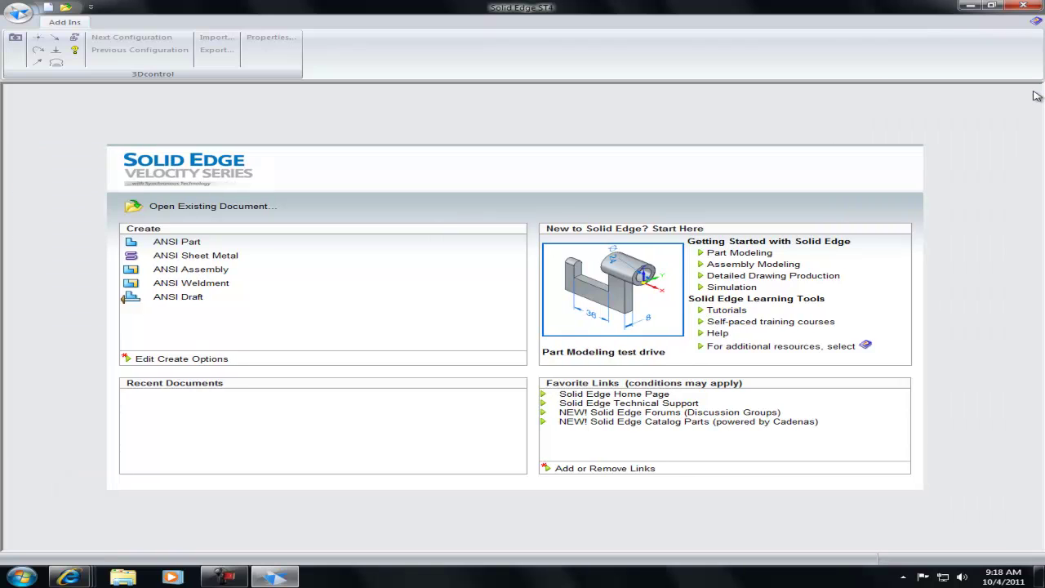
{"action": "left_click", "coordinate": [193, 246]}
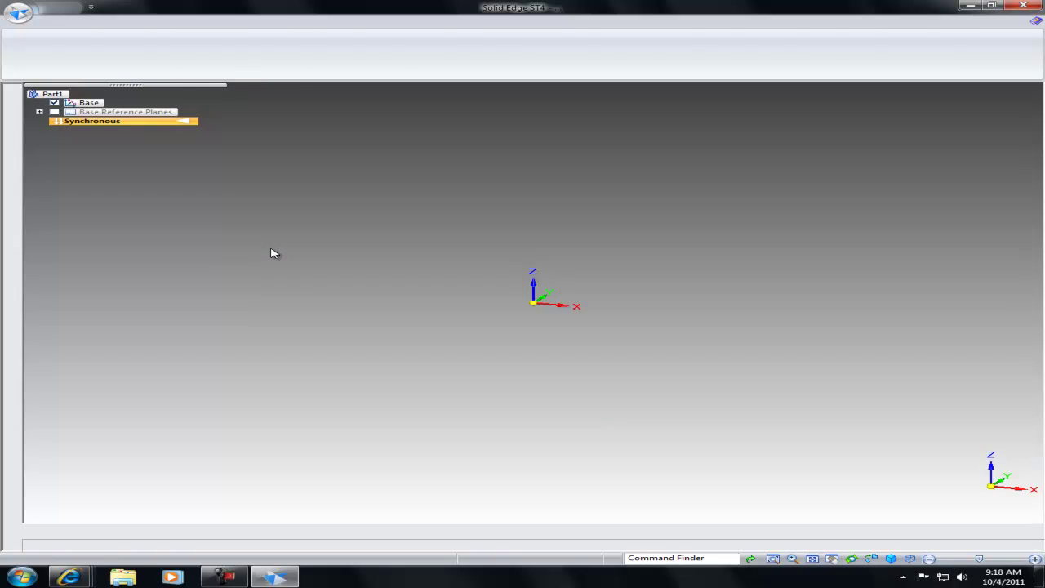